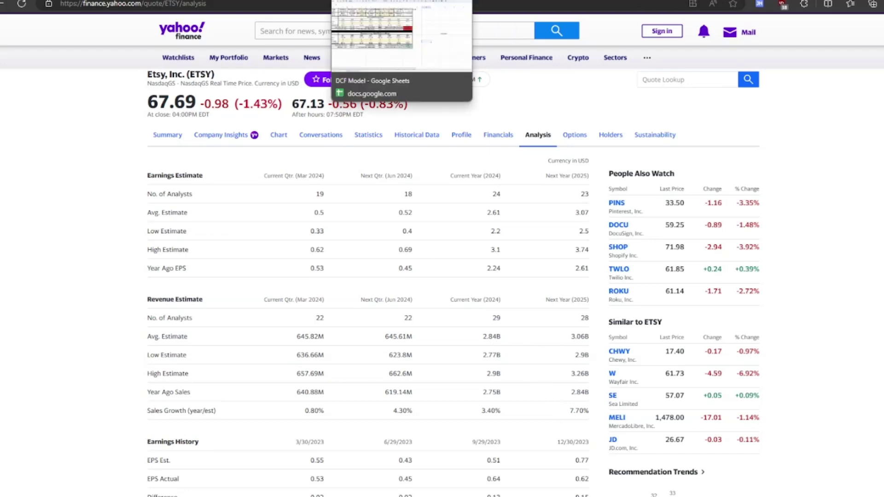
- Switch to the DCF Model spreadsheet and review its EPS, revenue, buybacks, net debt, discount rate and exit multiple inputs
{"action": "left_click", "coordinate": [368, 0]}
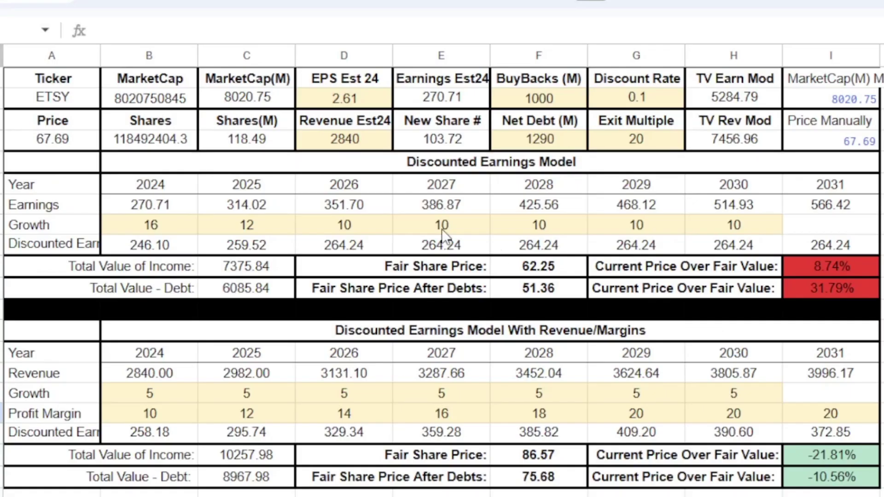
{"action": "left_click", "coordinate": [387, 99]}
{"action": "left_click", "coordinate": [363, 141]}
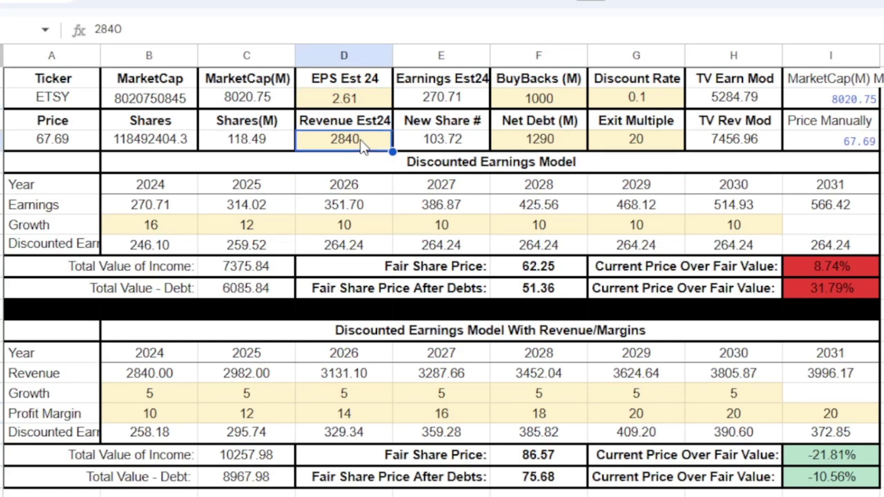
{"action": "left_click", "coordinate": [539, 87]}
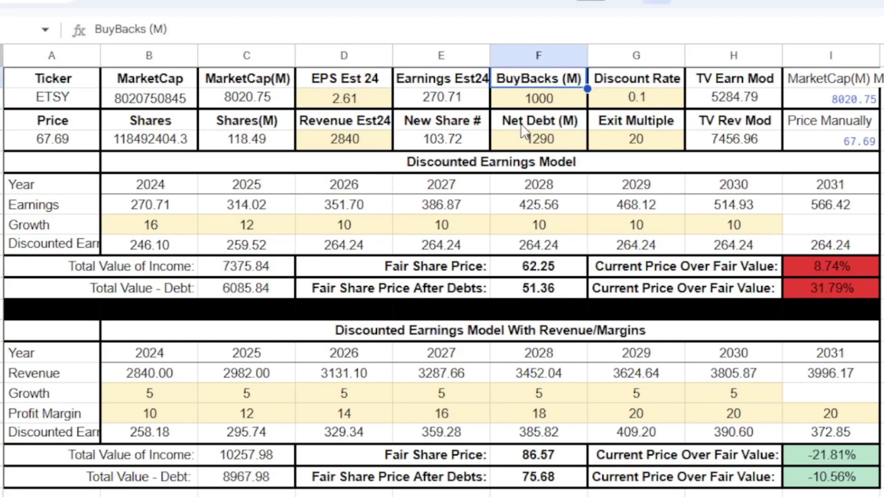
{"action": "left_click", "coordinate": [553, 102]}
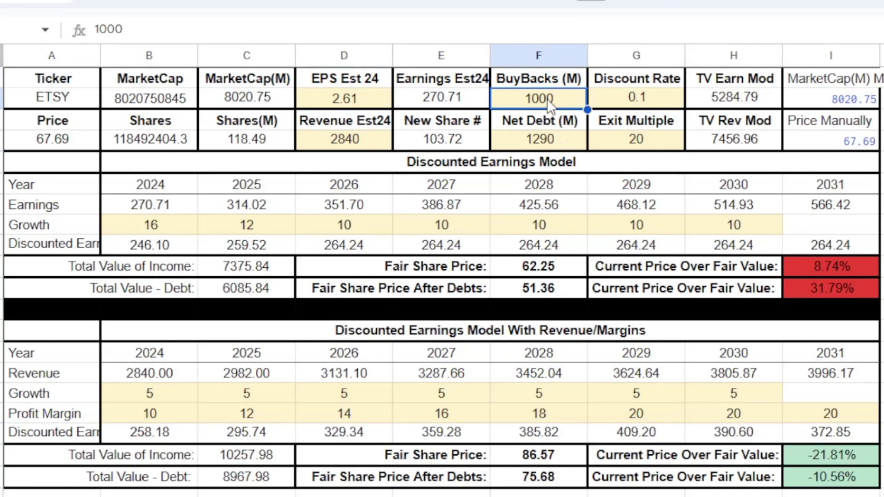
{"action": "left_click", "coordinate": [561, 143]}
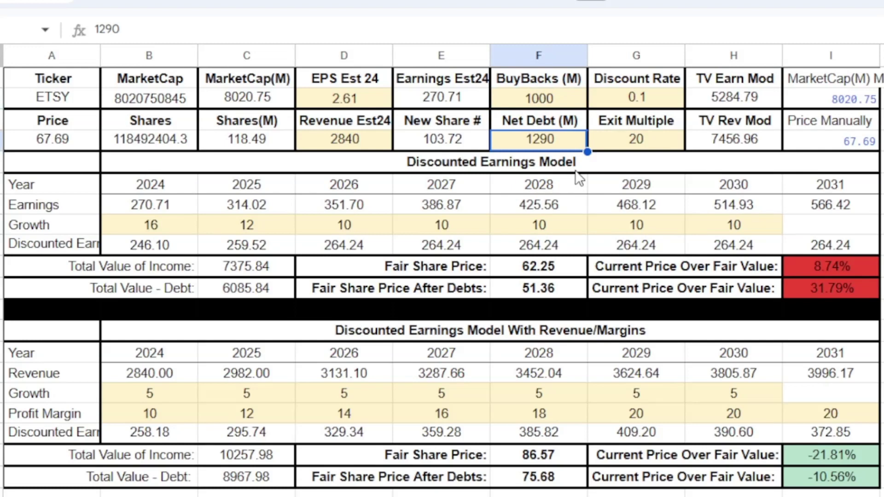
{"action": "left_click", "coordinate": [643, 99]}
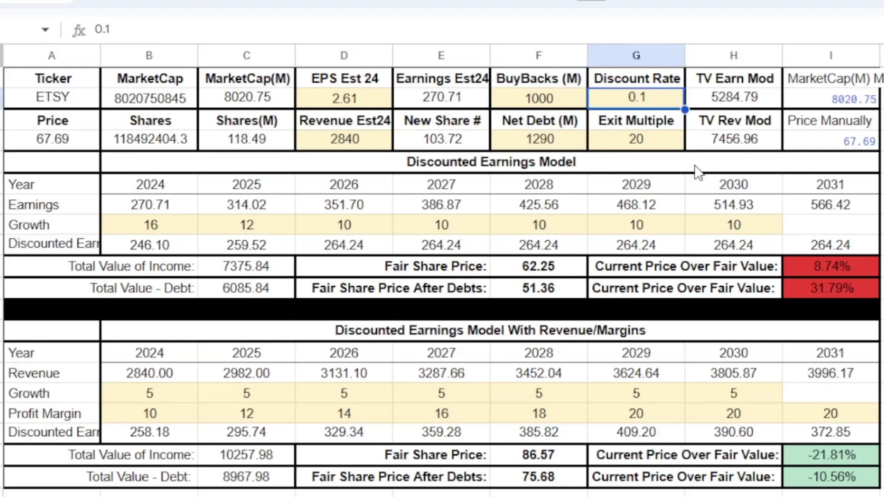
{"action": "left_click", "coordinate": [666, 141]}
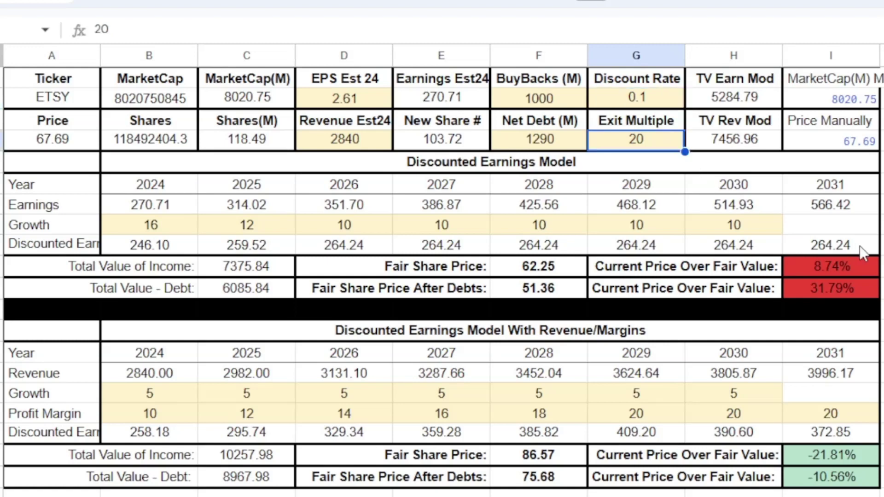
- Examine the exit multiple together with the later years' earnings and growth cells in the Discounted Earnings Model
{"action": "left_click", "coordinate": [657, 146]}
{"action": "left_click", "coordinate": [653, 203]}
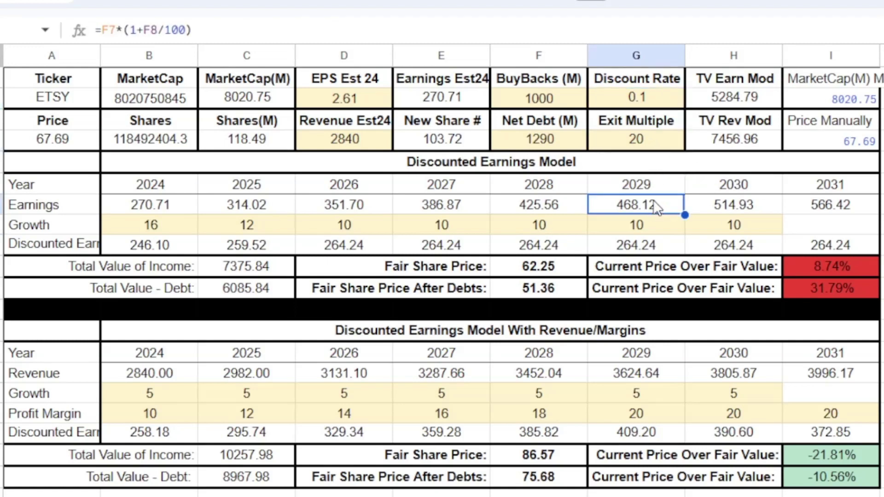
{"action": "left_click", "coordinate": [650, 138]}
{"action": "left_click", "coordinate": [657, 206]}
{"action": "left_click", "coordinate": [663, 144]}
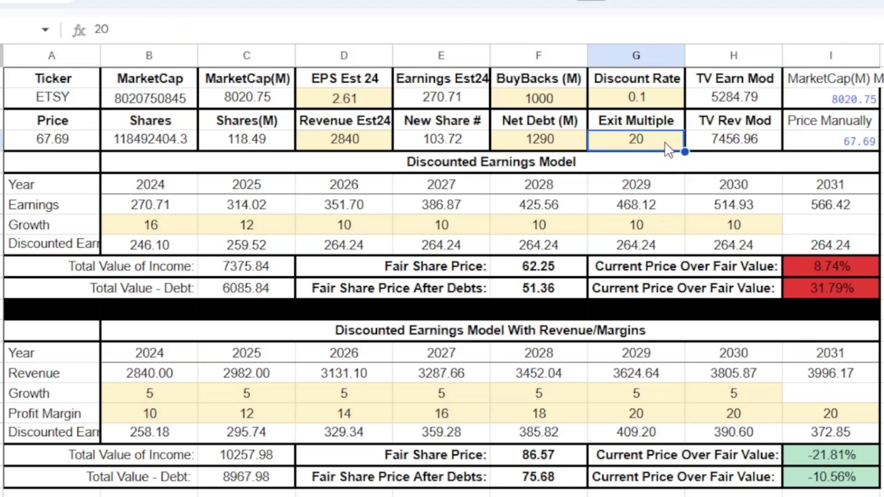
{"action": "left_click", "coordinate": [689, 223]}
{"action": "left_click", "coordinate": [647, 142]}
- Review the yearly growth rates from 2024 to 2030 in the Discounted Earnings Model
{"action": "left_click", "coordinate": [166, 226]}
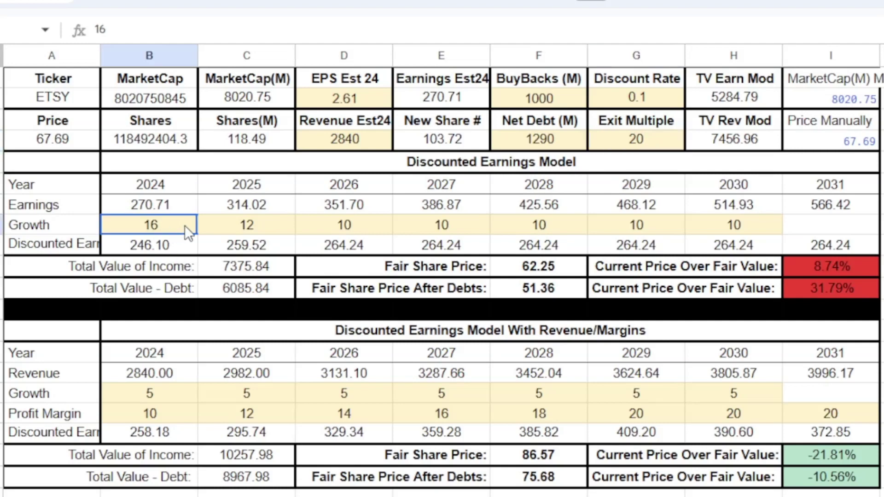
{"action": "left_click_drag", "start_coordinate": [193, 225], "coordinate": [737, 224]}
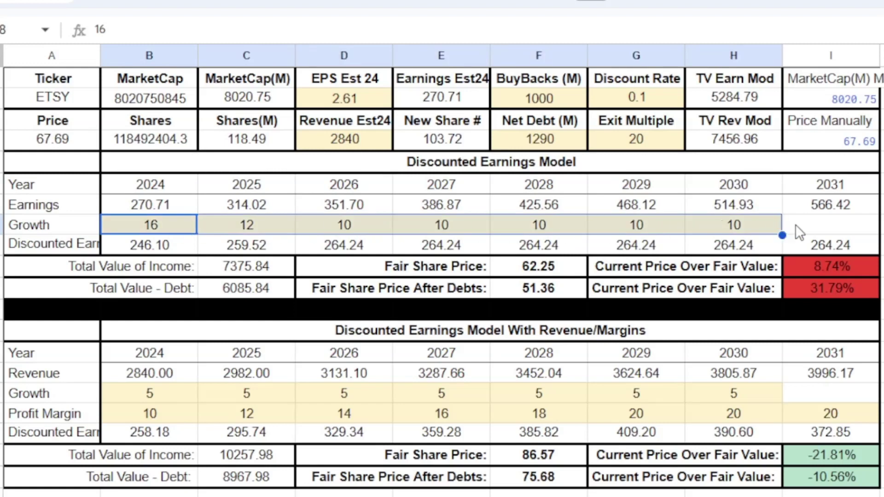
{"action": "left_click", "coordinate": [793, 225]}
{"action": "left_click_drag", "start_coordinate": [193, 226], "coordinate": [724, 221]}
{"action": "left_click", "coordinate": [177, 204]}
{"action": "left_click", "coordinate": [220, 222]}
{"action": "left_click", "coordinate": [346, 226]}
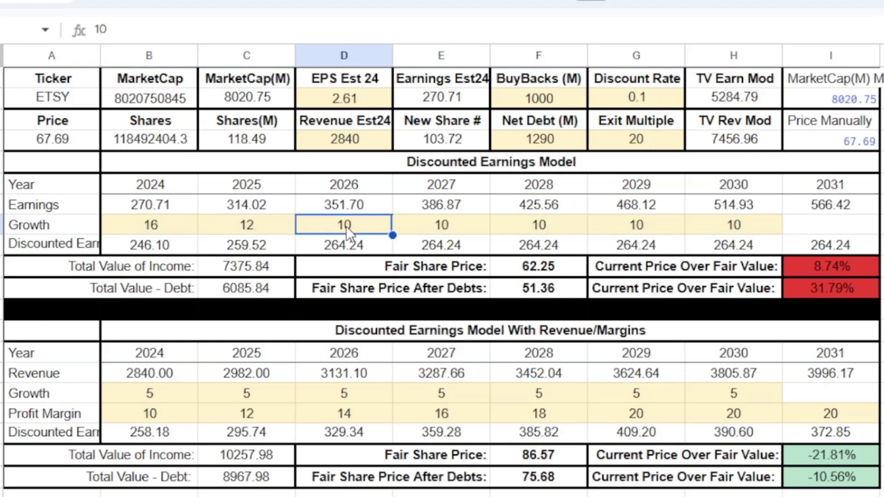
{"action": "left_click", "coordinate": [468, 224]}
{"action": "left_click", "coordinate": [553, 222]}
{"action": "left_click", "coordinate": [644, 222]}
{"action": "left_click", "coordinate": [741, 223]}
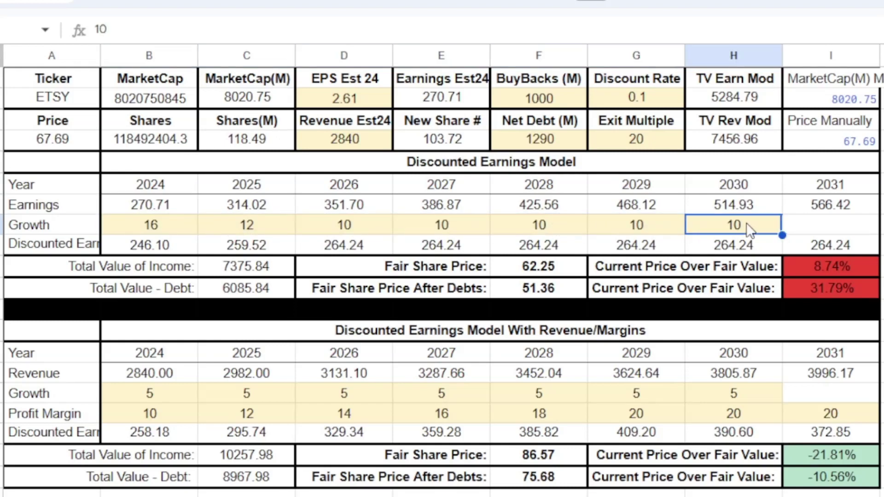
{"action": "left_click_drag", "start_coordinate": [152, 226], "coordinate": [776, 228]}
{"action": "left_click", "coordinate": [788, 226]}
{"action": "left_click_drag", "start_coordinate": [160, 226], "coordinate": [532, 229]}
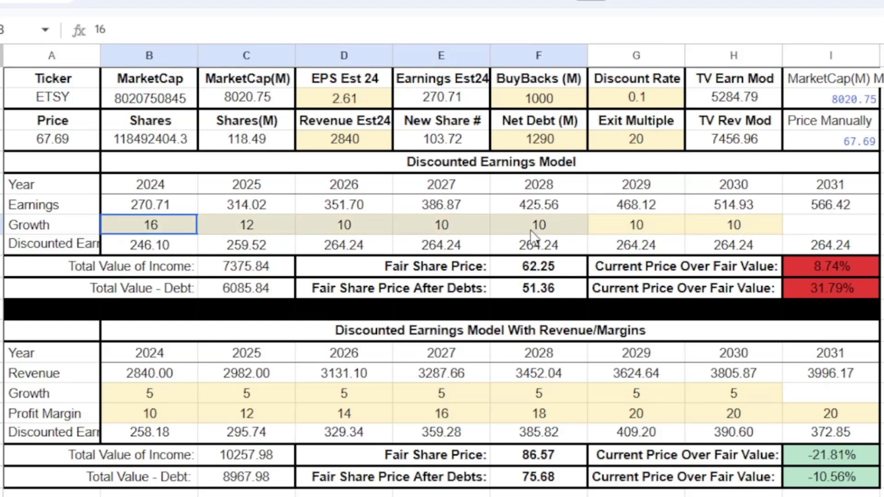
{"action": "left_click", "coordinate": [664, 226]}
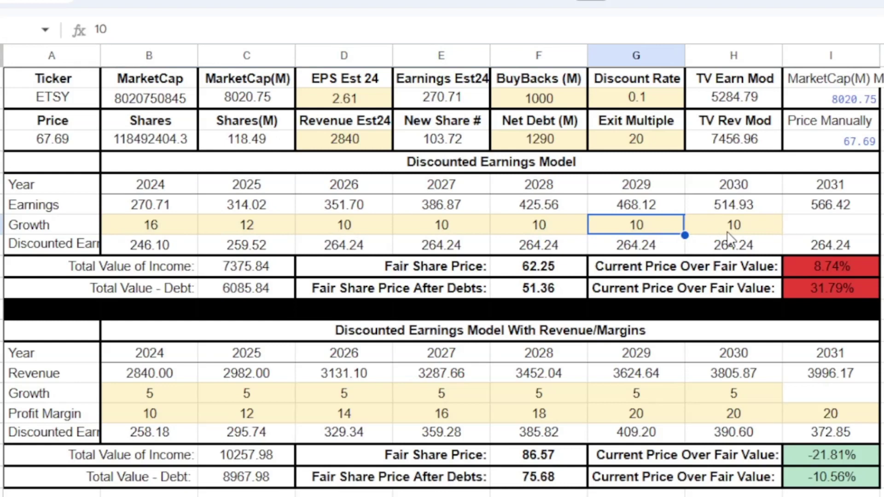
{"action": "left_click", "coordinate": [809, 228]}
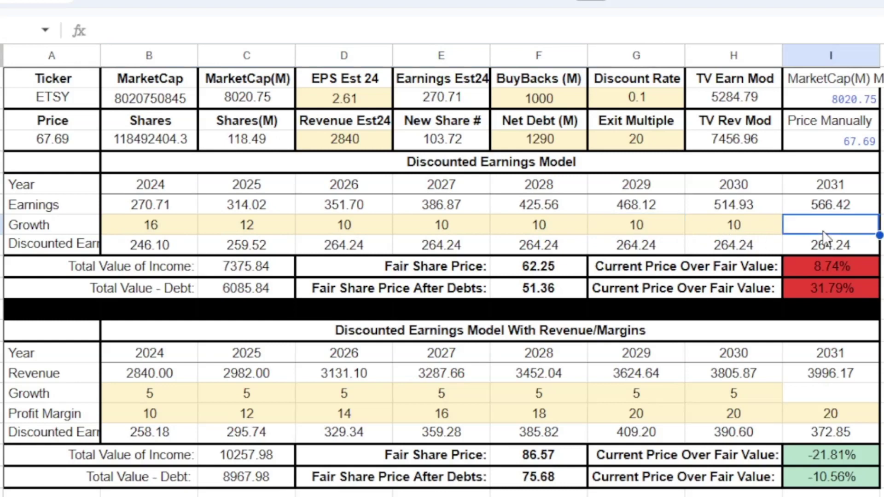
{"action": "left_click_drag", "start_coordinate": [185, 225], "coordinate": [754, 226]}
{"action": "left_click", "coordinate": [819, 225]}
- Compare the earnings model's fair share prices before and after debts with the growth assumptions and the current stock price
{"action": "left_click_drag", "start_coordinate": [573, 297], "coordinate": [569, 267]}
{"action": "left_click_drag", "start_coordinate": [171, 223], "coordinate": [685, 216]}
{"action": "left_click", "coordinate": [785, 221]}
{"action": "left_click_drag", "start_coordinate": [569, 270], "coordinate": [566, 286]}
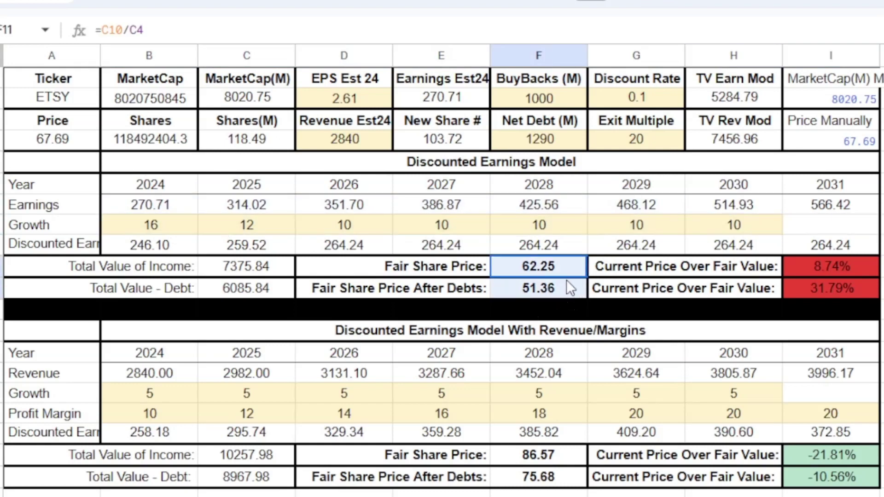
{"action": "left_click", "coordinate": [69, 140]}
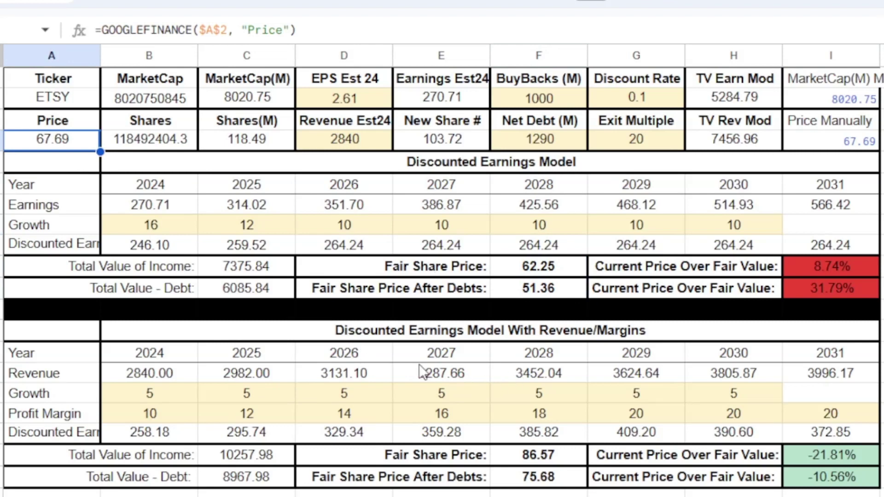
- Set the 2024 growth rate in the Discounted Earnings Model With Revenue/Margins to 8
{"action": "left_click_drag", "start_coordinate": [162, 394], "coordinate": [733, 395]}
{"action": "left_click", "coordinate": [165, 394]}
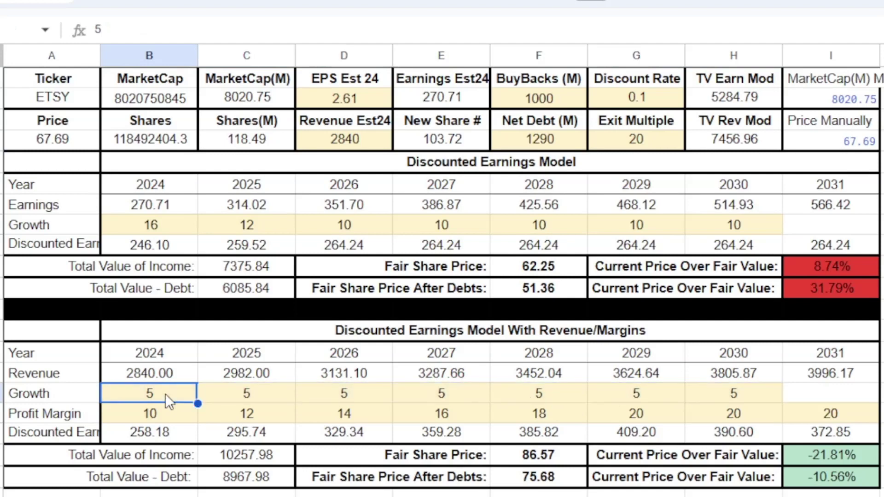
{"action": "type", "text": "8"}
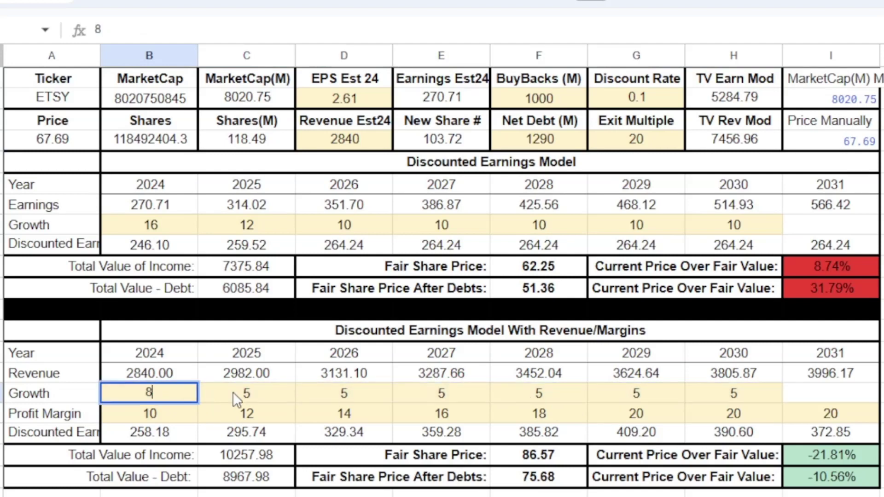
{"action": "key", "text": "Tab"}
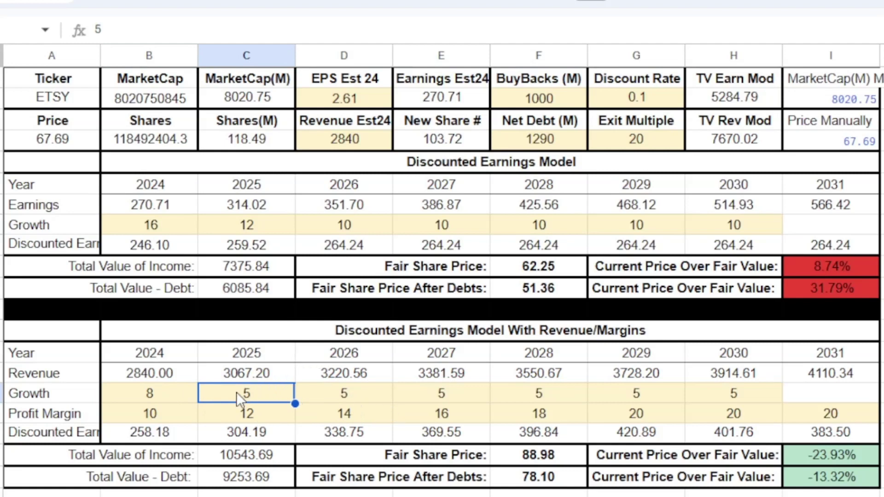
- Review the 2024 to 2030 revenue growth rates in the revenue/margins model
{"action": "left_click_drag", "start_coordinate": [188, 396], "coordinate": [706, 390]}
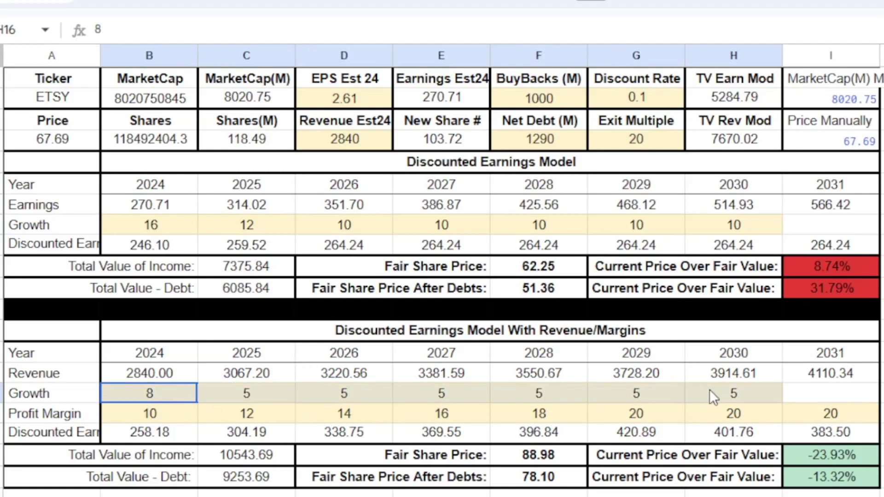
{"action": "left_click", "coordinate": [811, 389]}
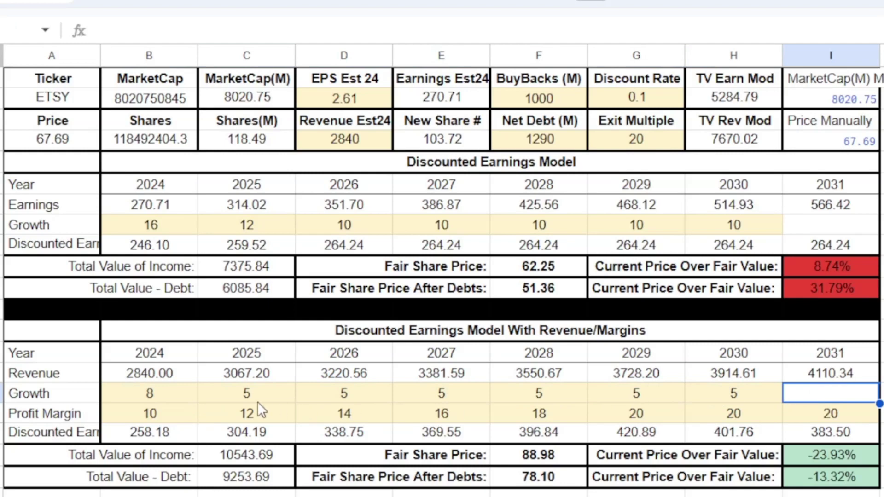
{"action": "left_click", "coordinate": [194, 391]}
{"action": "left_click_drag", "start_coordinate": [195, 391], "coordinate": [732, 379]}
{"action": "left_click", "coordinate": [806, 390]}
{"action": "left_click_drag", "start_coordinate": [187, 395], "coordinate": [736, 392]}
{"action": "left_click", "coordinate": [787, 394]}
- Examine the profit margins by year and how they relate to revenue and discounted earnings in the revenue/margins model
{"action": "left_click", "coordinate": [184, 417]}
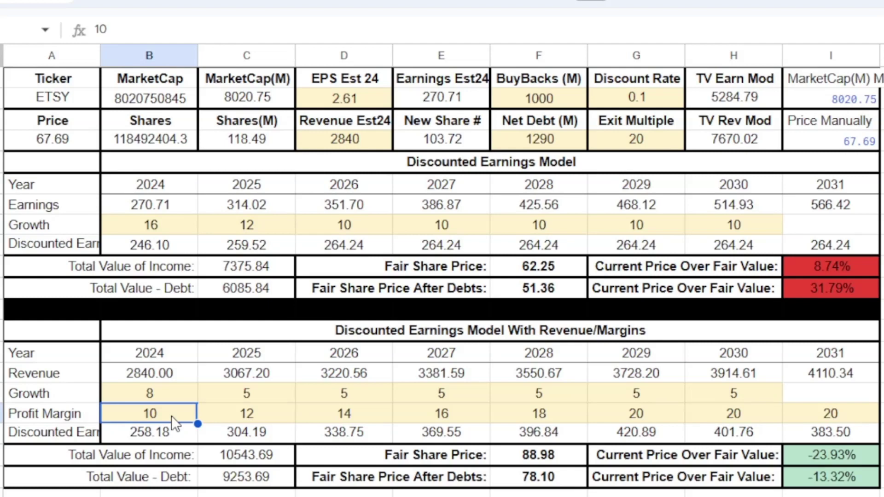
{"action": "left_click", "coordinate": [249, 414]}
{"action": "left_click", "coordinate": [350, 413]}
{"action": "left_click", "coordinate": [459, 413]}
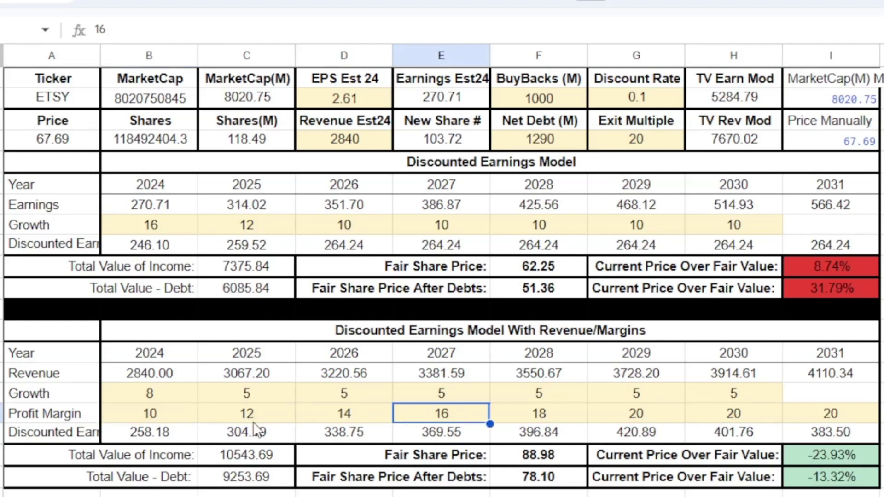
{"action": "left_click", "coordinate": [134, 438]}
{"action": "left_click_drag", "start_coordinate": [135, 439], "coordinate": [823, 339]}
{"action": "left_click", "coordinate": [830, 374]}
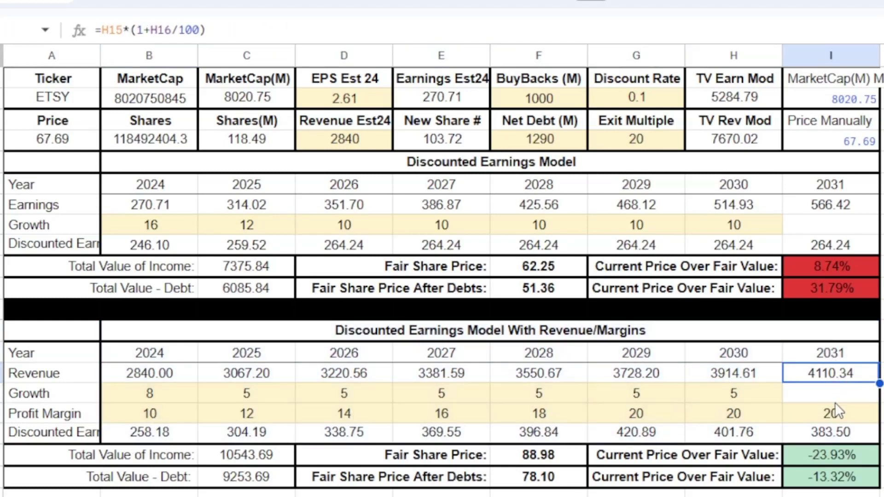
{"action": "left_click_drag", "start_coordinate": [138, 435], "coordinate": [846, 358]}
{"action": "left_click", "coordinate": [851, 390]}
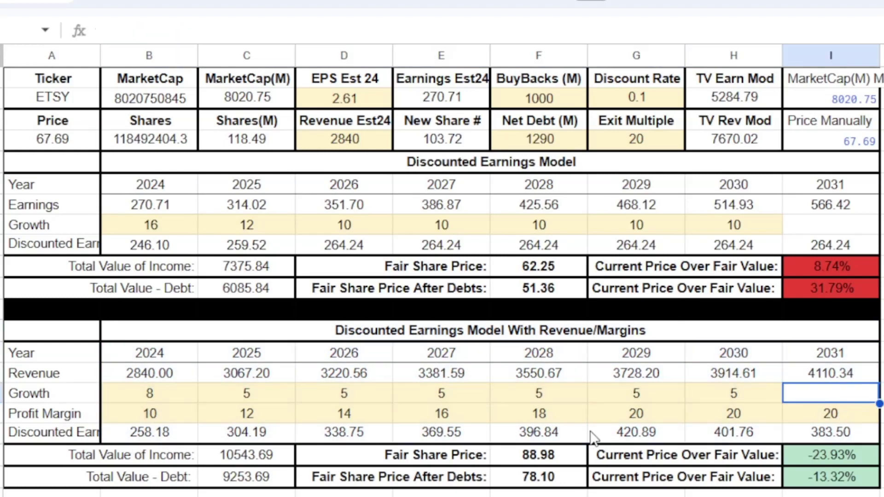
{"action": "left_click_drag", "start_coordinate": [146, 442], "coordinate": [838, 378]}
{"action": "left_click", "coordinate": [831, 399]}
{"action": "left_click_drag", "start_coordinate": [164, 411], "coordinate": [288, 413]}
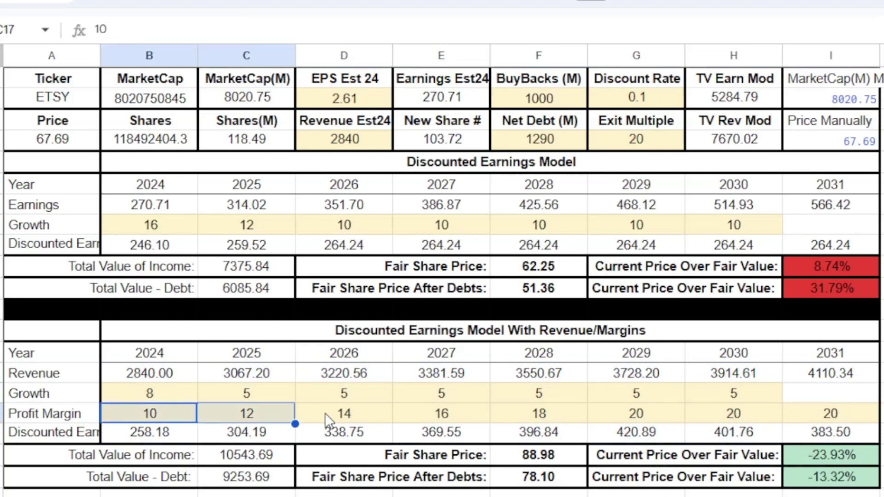
{"action": "left_click", "coordinate": [303, 413]}
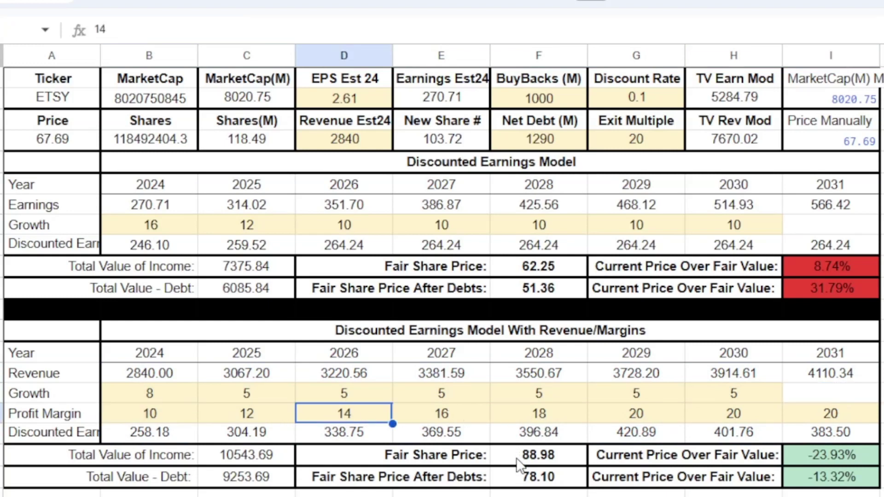
- Check the revenue/margins model's fair share price and its fair share price after debts
{"action": "left_click_drag", "start_coordinate": [517, 458], "coordinate": [519, 474]}
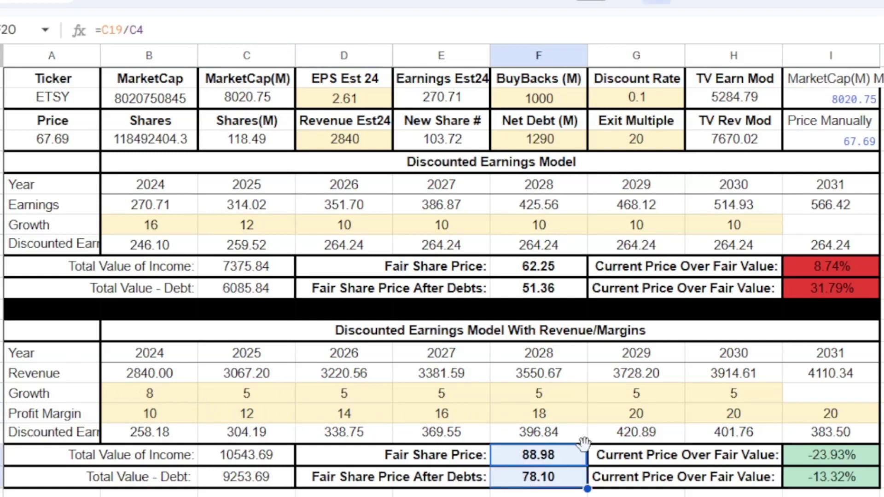
{"action": "left_click", "coordinate": [497, 454]}
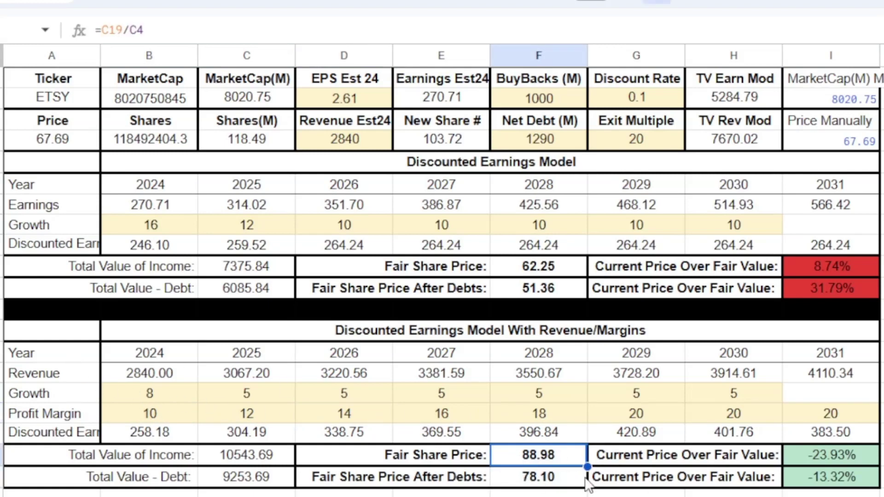
{"action": "left_click_drag", "start_coordinate": [550, 484], "coordinate": [559, 458]}
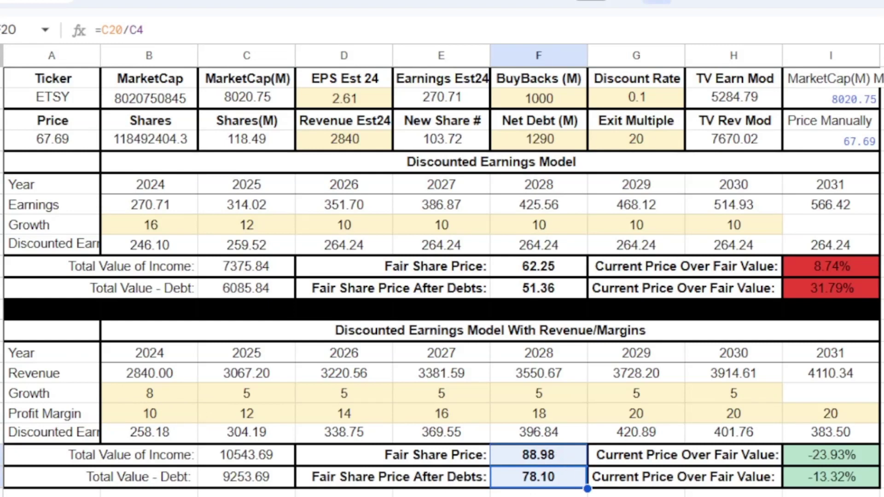
{"action": "left_click", "coordinate": [635, 496]}
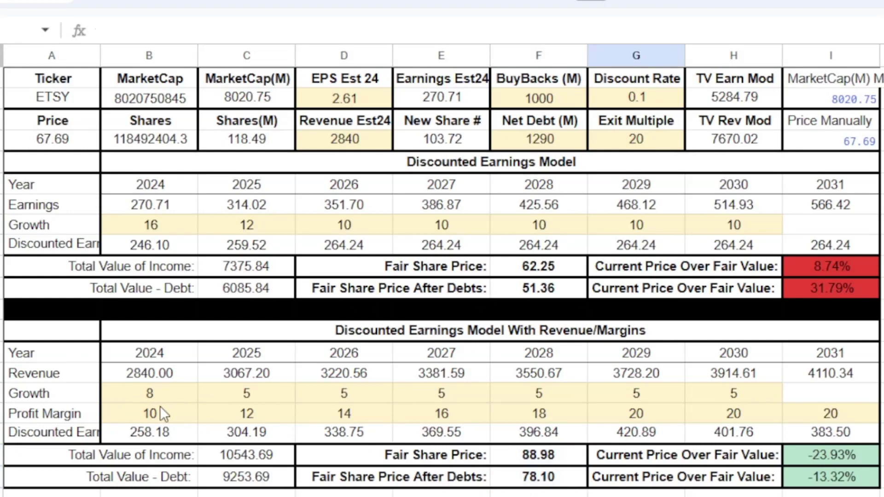
- Set the profit margin for every year from 2025 to 2031 in the revenue/margins model to 10
{"action": "left_click", "coordinate": [230, 412]}
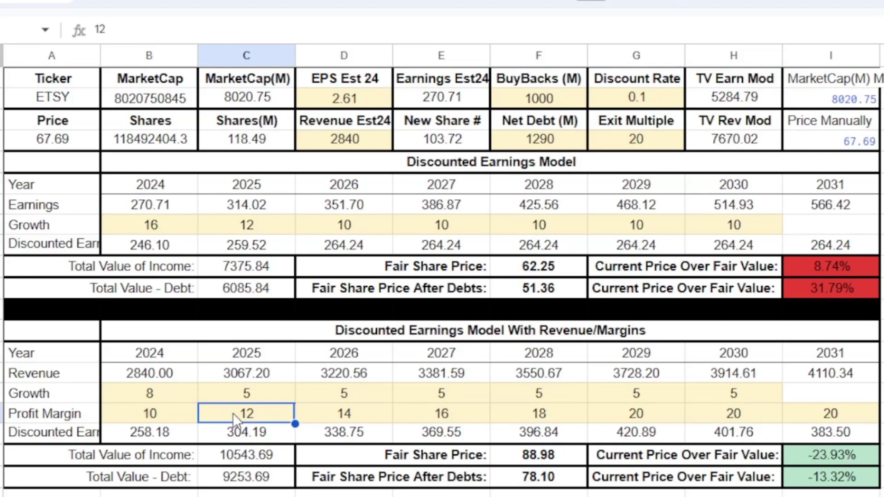
{"action": "type", "text": "10"}
{"action": "key", "text": "Tab"}
{"action": "type", "text": "10"}
{"action": "key", "text": "Tab"}
{"action": "type", "text": "10"}
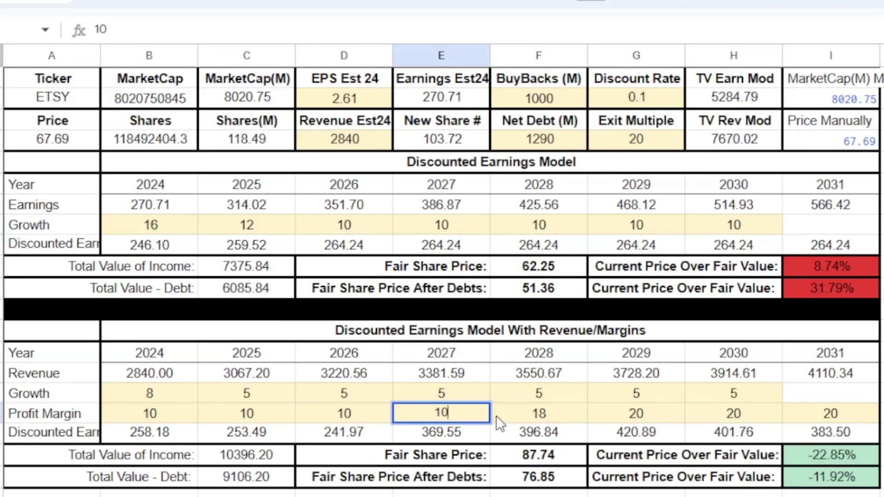
{"action": "key", "text": "Tab"}
{"action": "type", "text": "10"}
{"action": "key", "text": "Tab"}
{"action": "type", "text": "10"}
{"action": "key", "text": "Tab"}
{"action": "type", "text": "10"}
{"action": "key", "text": "Tab"}
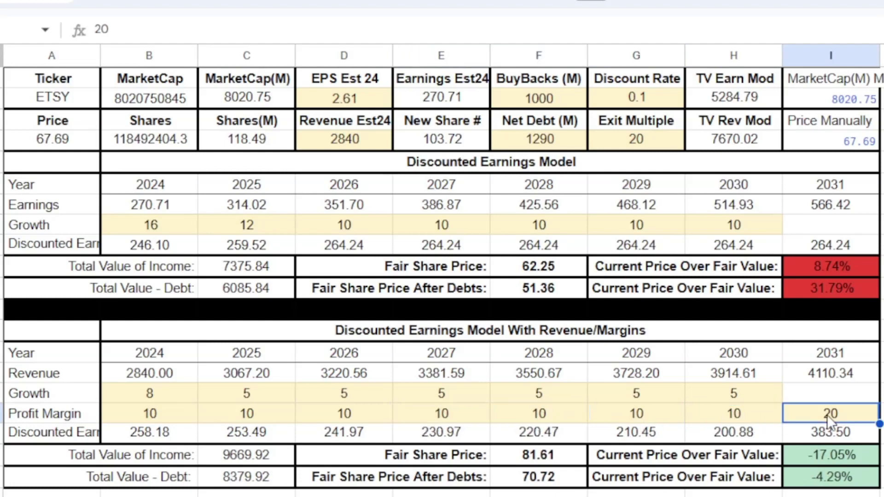
{"action": "type", "text": "10"}
{"action": "key", "text": "Tab"}
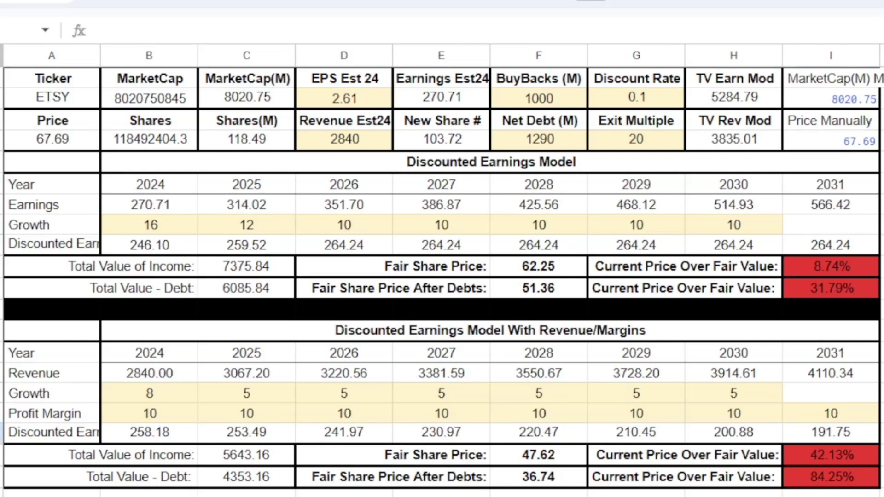
- Check the revenue/margins model's fair share price after debts and look over the whole revenue/margins block
{"action": "left_click", "coordinate": [643, 496]}
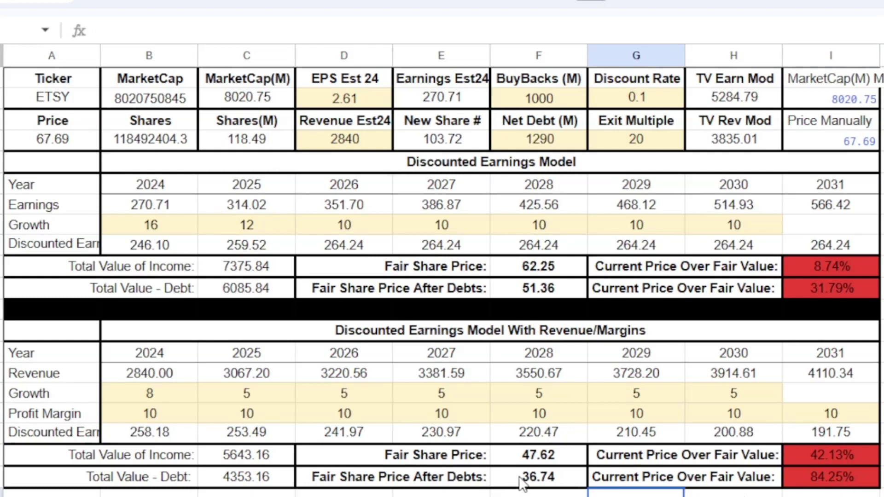
{"action": "left_click", "coordinate": [542, 479]}
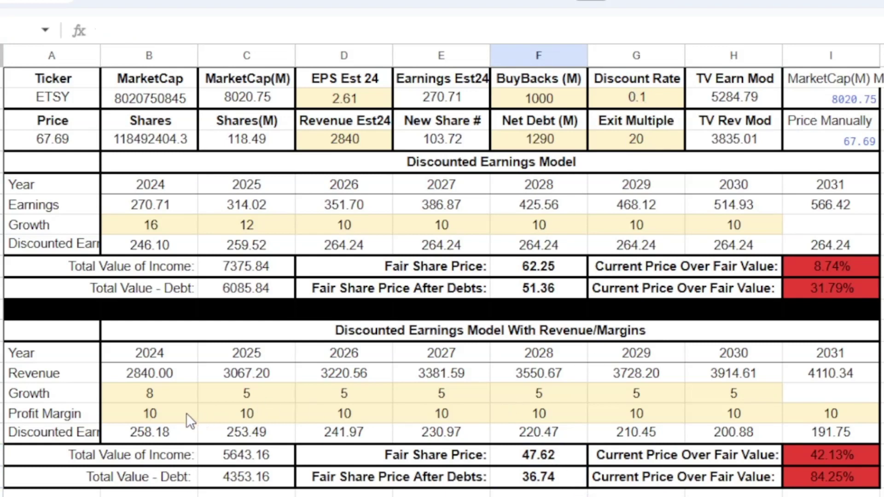
{"action": "left_click_drag", "start_coordinate": [124, 456], "coordinate": [754, 375]}
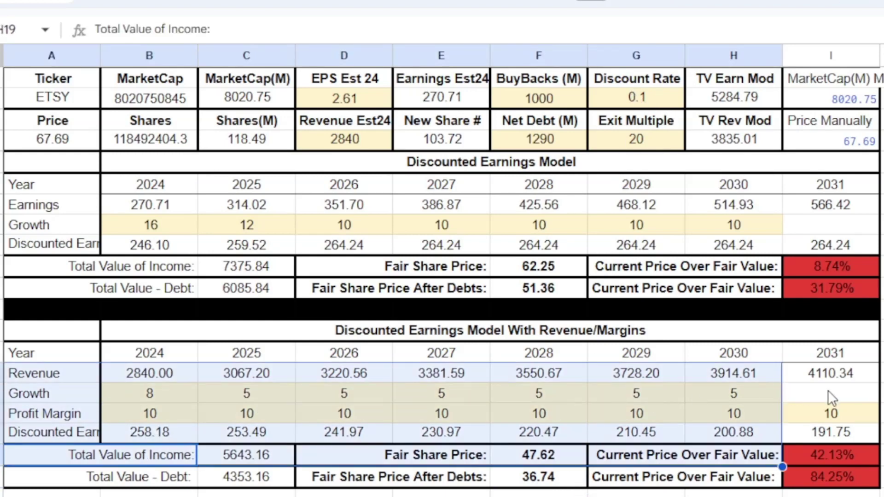
{"action": "left_click", "coordinate": [828, 390]}
{"action": "left_click_drag", "start_coordinate": [39, 338], "coordinate": [764, 485]}
{"action": "left_click", "coordinate": [810, 496]}
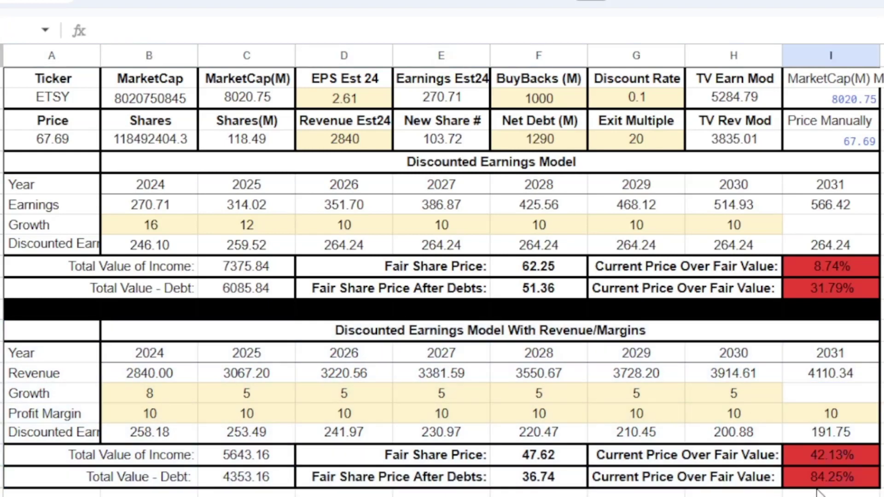
- Review the 2025 to 2027 profit margins alongside the revenue/margins model's valuation rows
{"action": "left_click", "coordinate": [251, 415]}
{"action": "left_click", "coordinate": [330, 416]}
{"action": "left_click", "coordinate": [439, 417]}
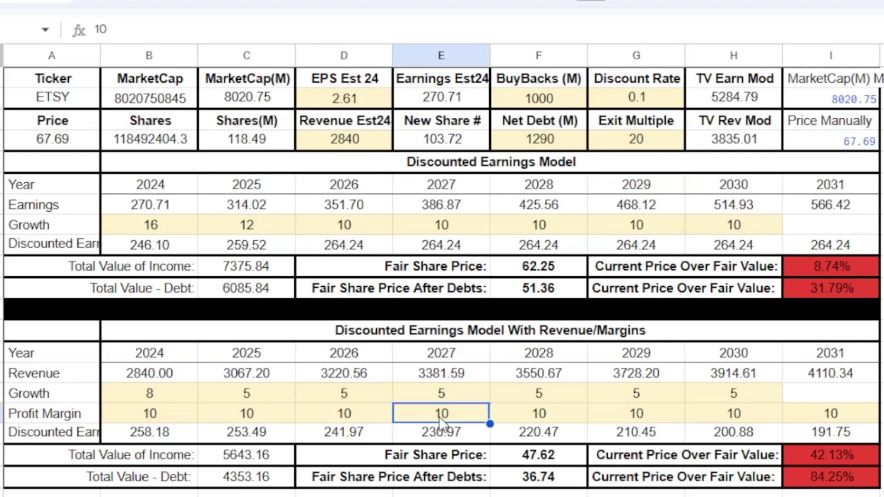
{"action": "left_click", "coordinate": [272, 413]}
{"action": "left_click", "coordinate": [340, 416]}
{"action": "left_click", "coordinate": [429, 413]}
{"action": "left_click", "coordinate": [659, 476]}
{"action": "left_click_drag", "start_coordinate": [121, 476], "coordinate": [836, 353]}
{"action": "left_click", "coordinate": [881, 433]}
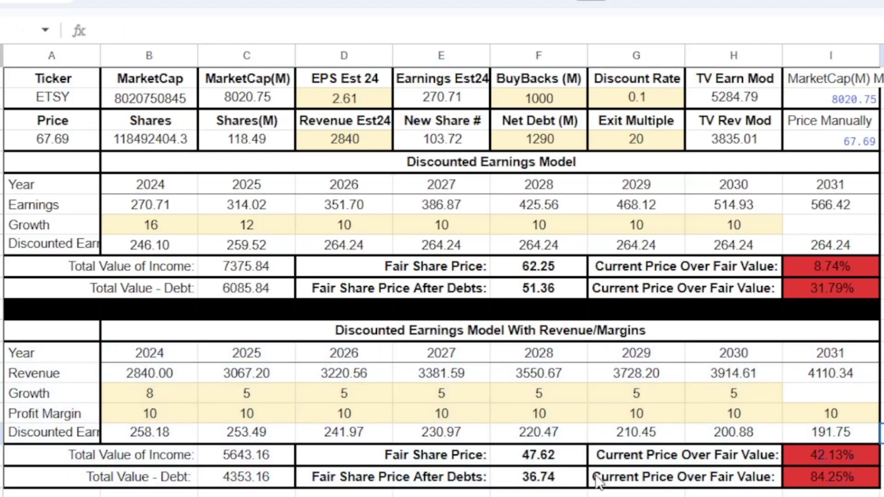
- Set the Discount Rate to 0.02
{"action": "double_click", "coordinate": [655, 99]}
{"action": "key", "text": "BackSpace"}
{"action": "type", "text": "9"}
{"action": "key", "text": "BackSpace"}
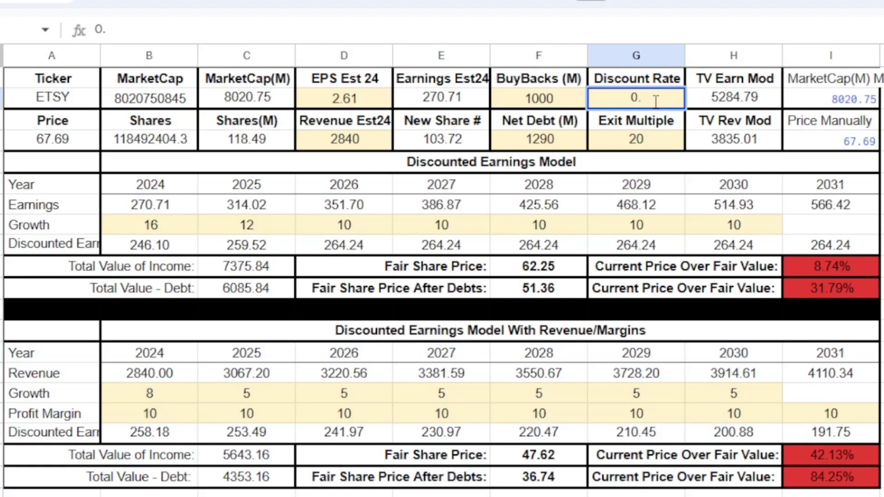
{"action": "type", "text": "02"}
{"action": "key", "text": "Return"}
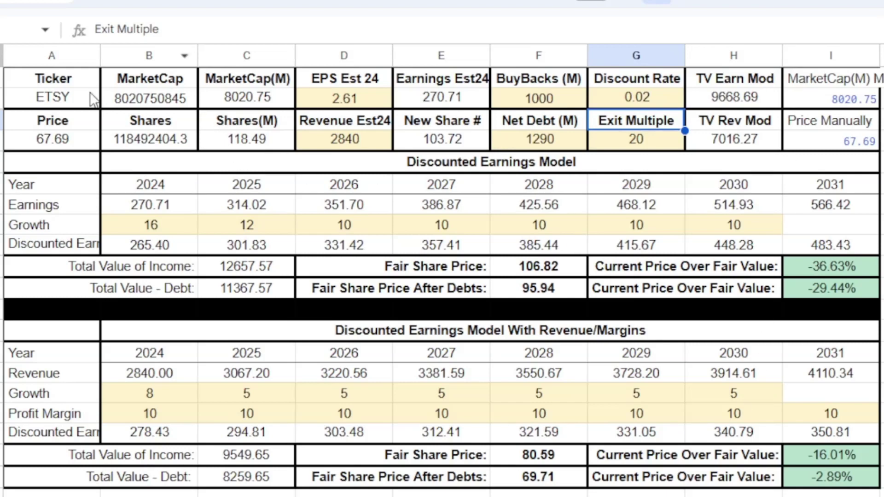
- Look over both valuation models as a whole and inspect the revenue/margins model's current price over fair value after debts
{"action": "key", "text": "ctrl+a"}
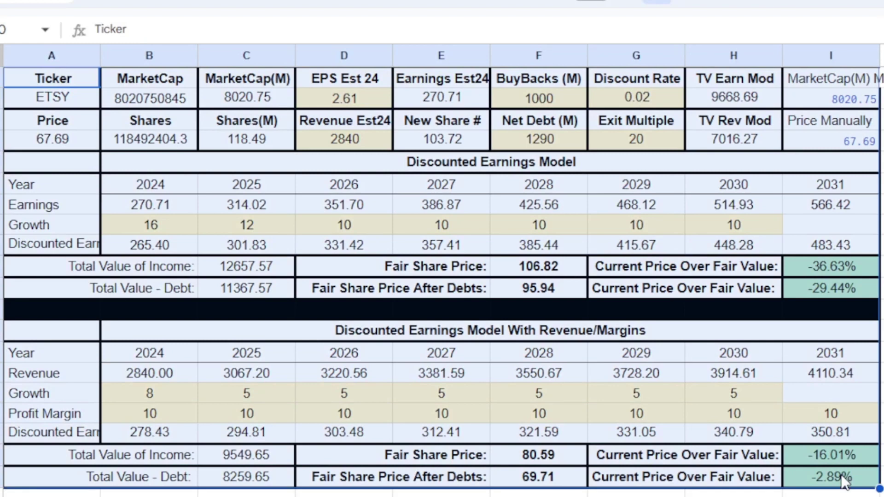
{"action": "left_click", "coordinate": [831, 477]}
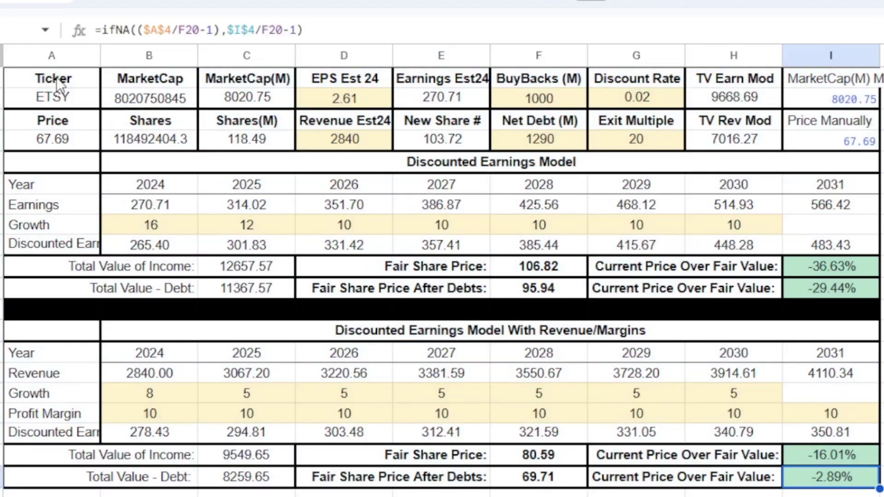
{"action": "left_click_drag", "start_coordinate": [56, 84], "coordinate": [820, 475]}
{"action": "left_click", "coordinate": [819, 476]}
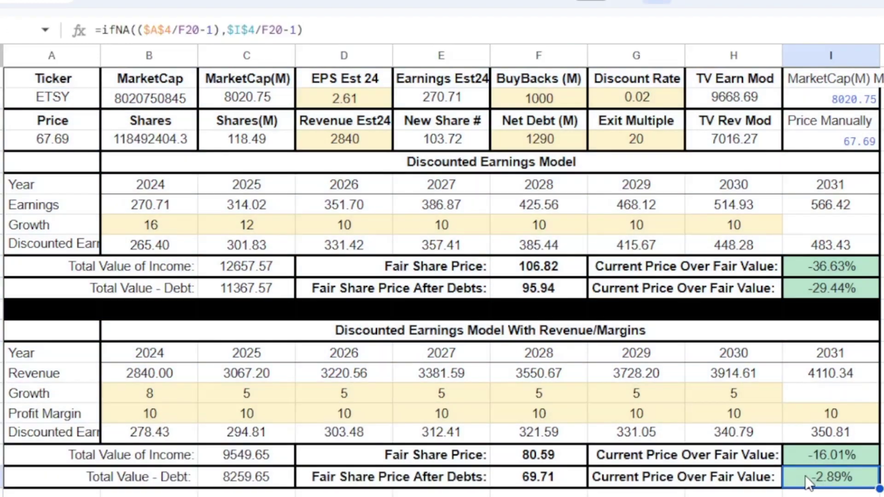